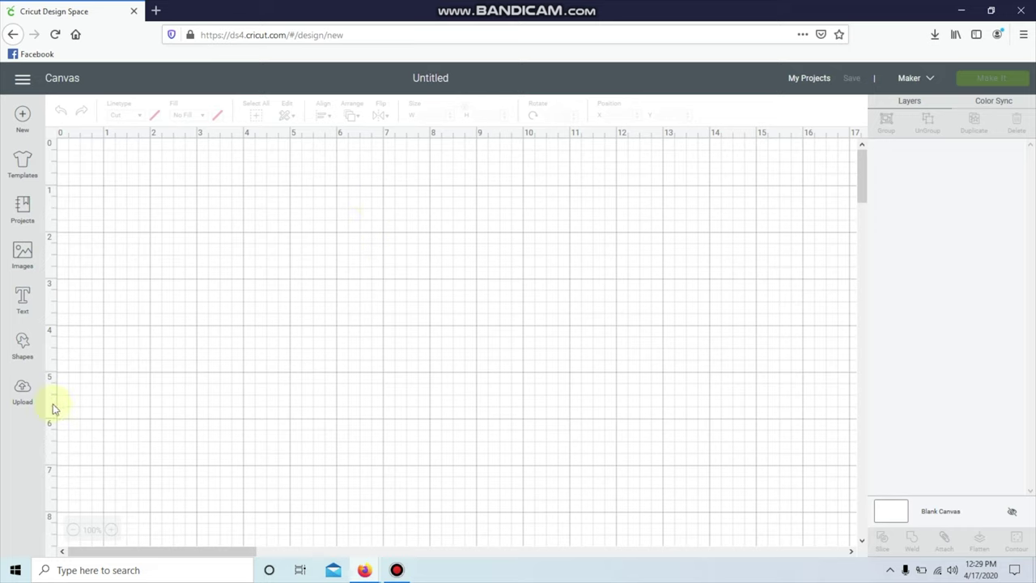
Insert the recently uploaded angry-eyes image and move it to about X 3.736, Y 3.972
click(24, 399)
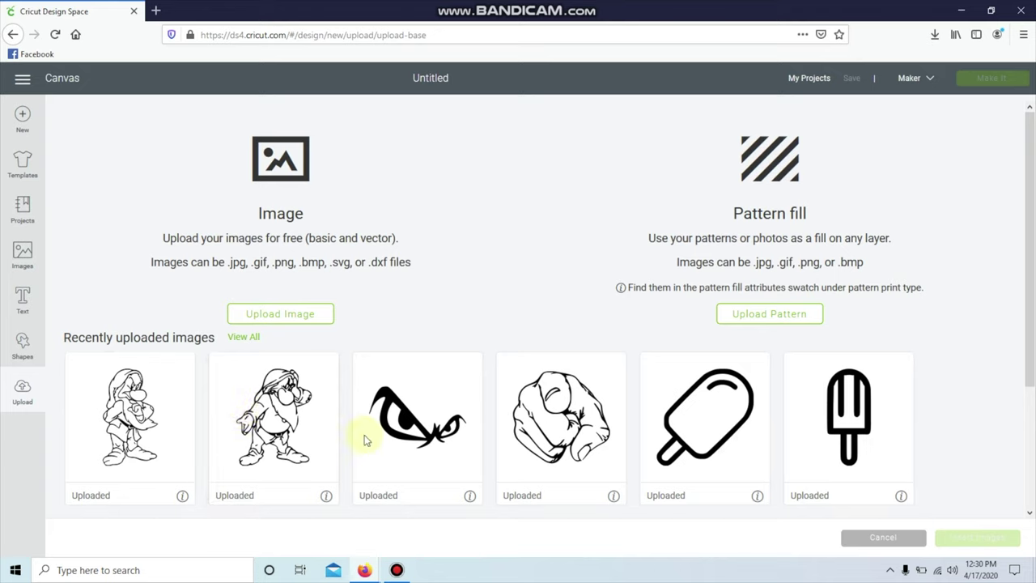
click(428, 403)
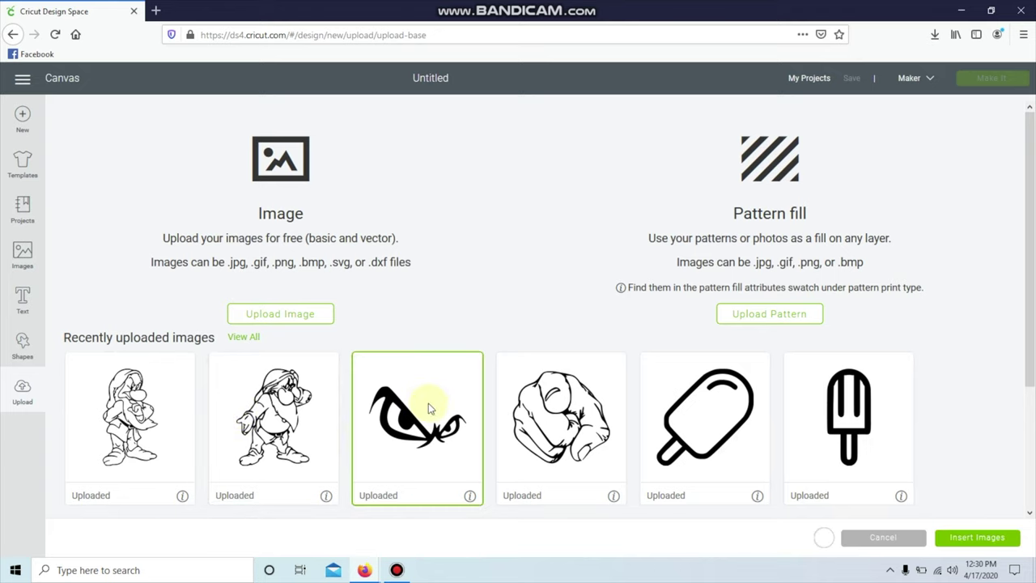
click(956, 541)
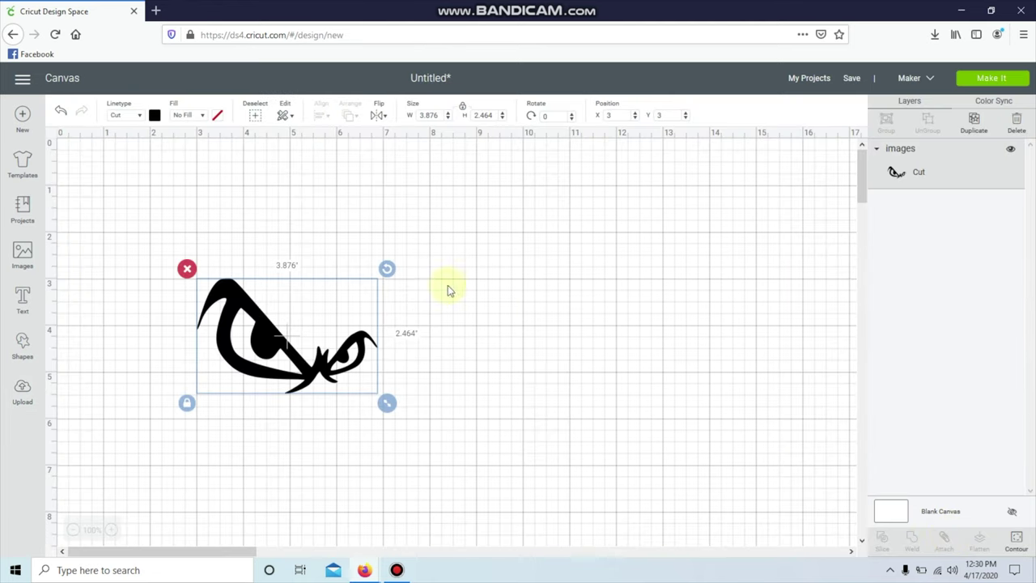
drag(265, 332, 300, 382)
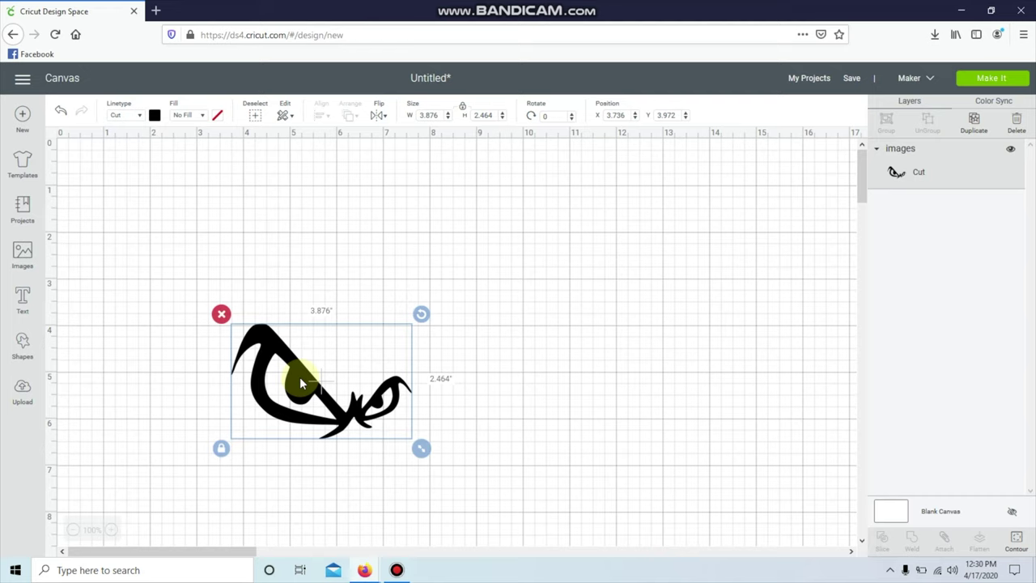
Drag the angry eyes down and left to X 2.972, Y 4.778
drag(299, 376, 266, 415)
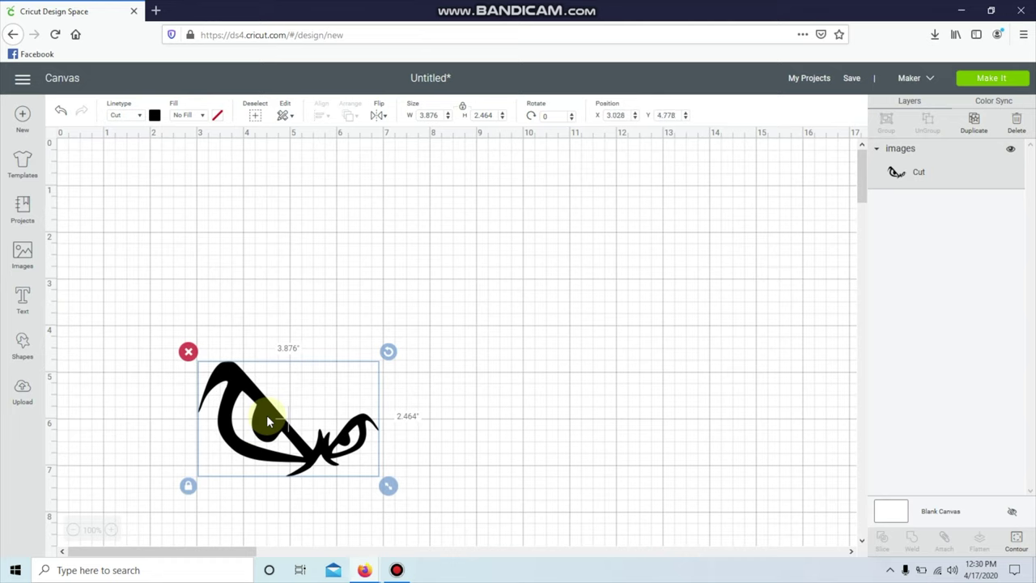
drag(266, 414, 262, 414)
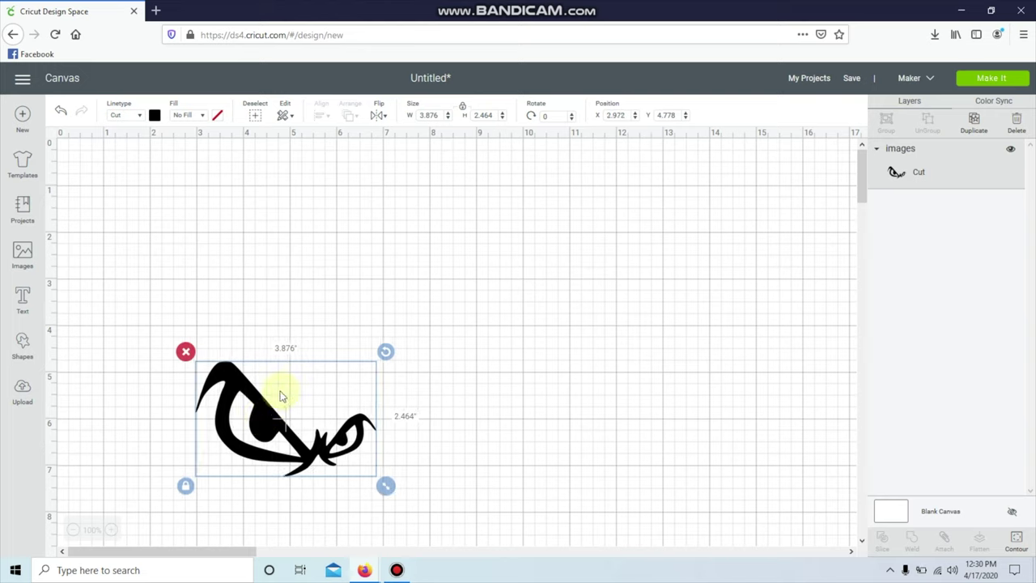
Add a 'BACK OFF' text layer, fixing the typo, and drag it above the eyes
click(25, 304)
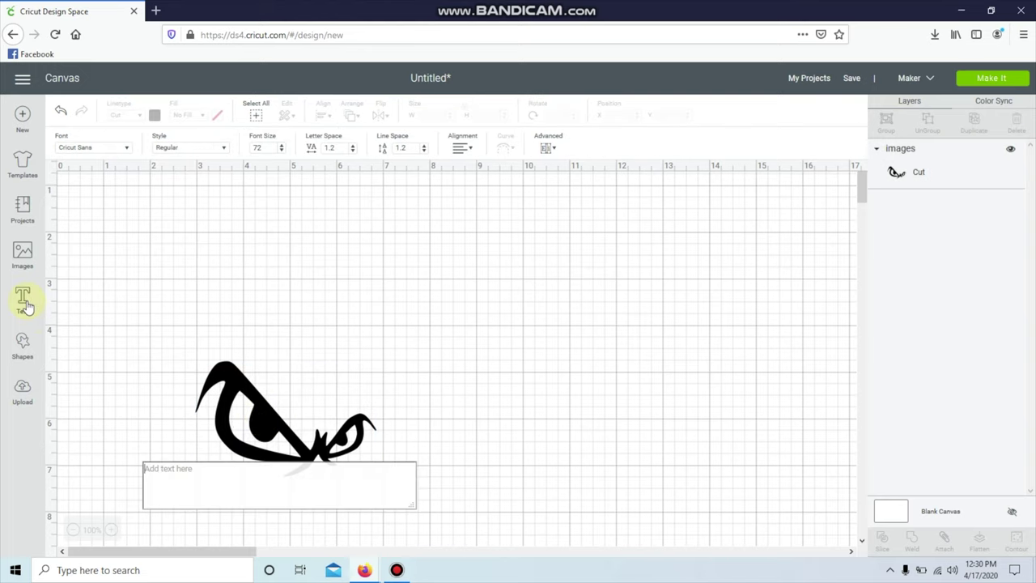
text(BAXK)
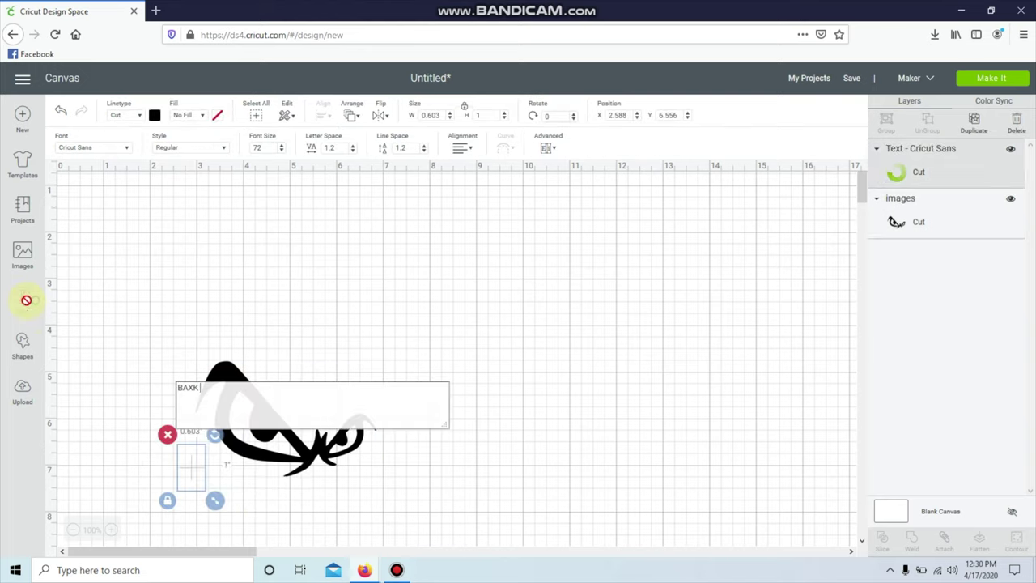
key(BackSpace)
key(BackSpace)
text(CK OFF)
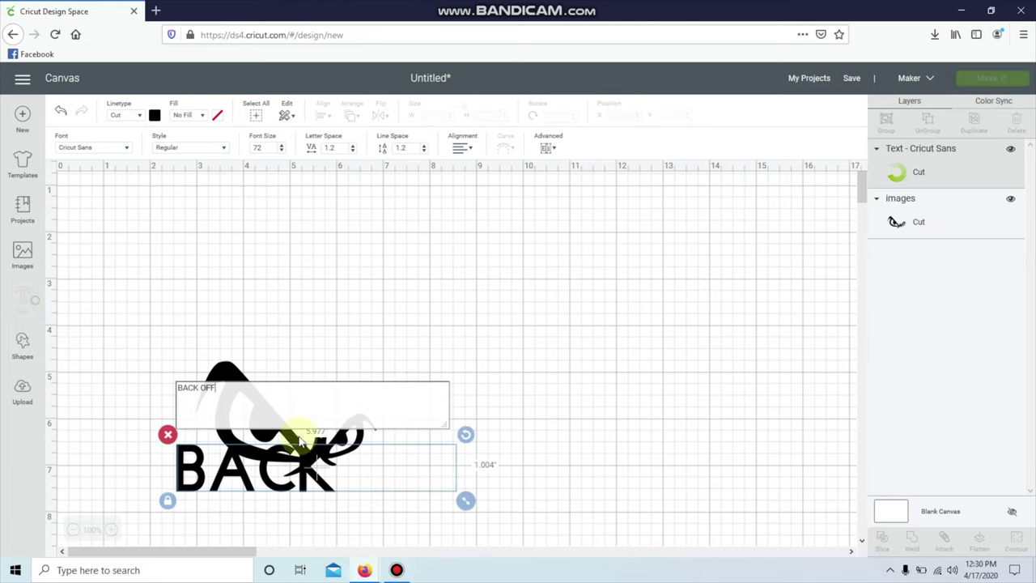
drag(308, 470, 304, 317)
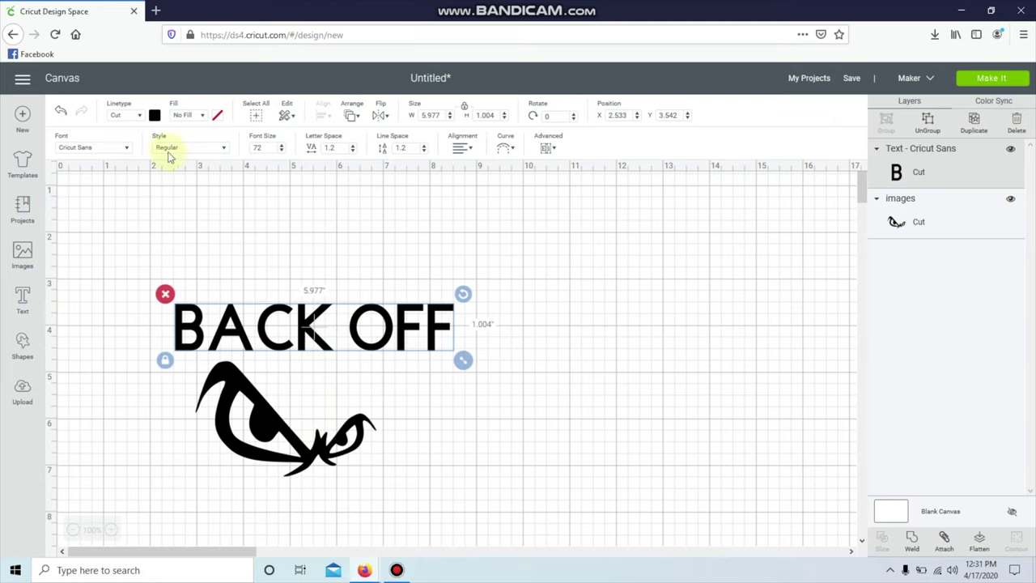
click(114, 150)
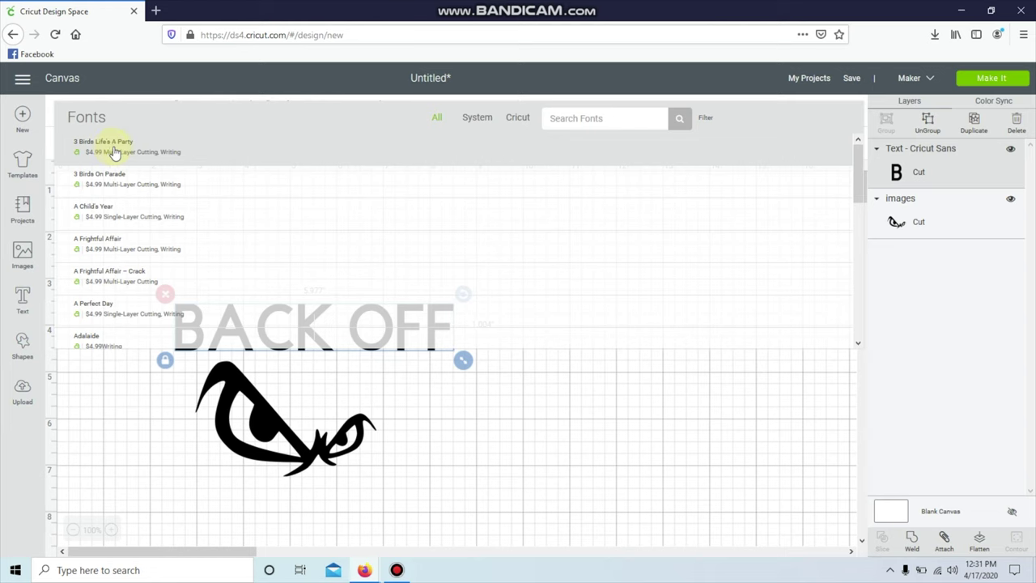
Set the BACK OFF text to the Impact system font
click(484, 121)
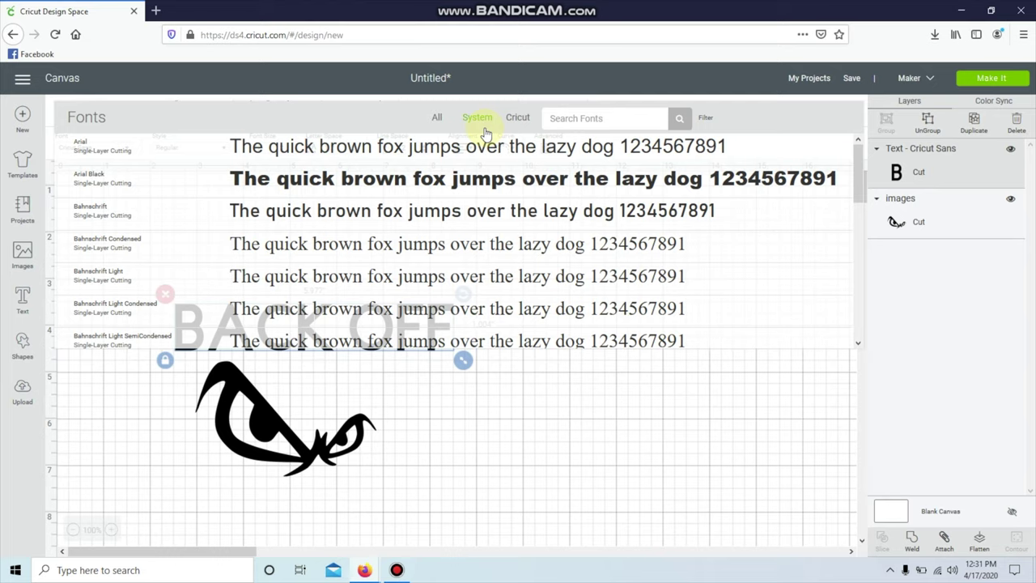
scroll(490, 225, down, 4)
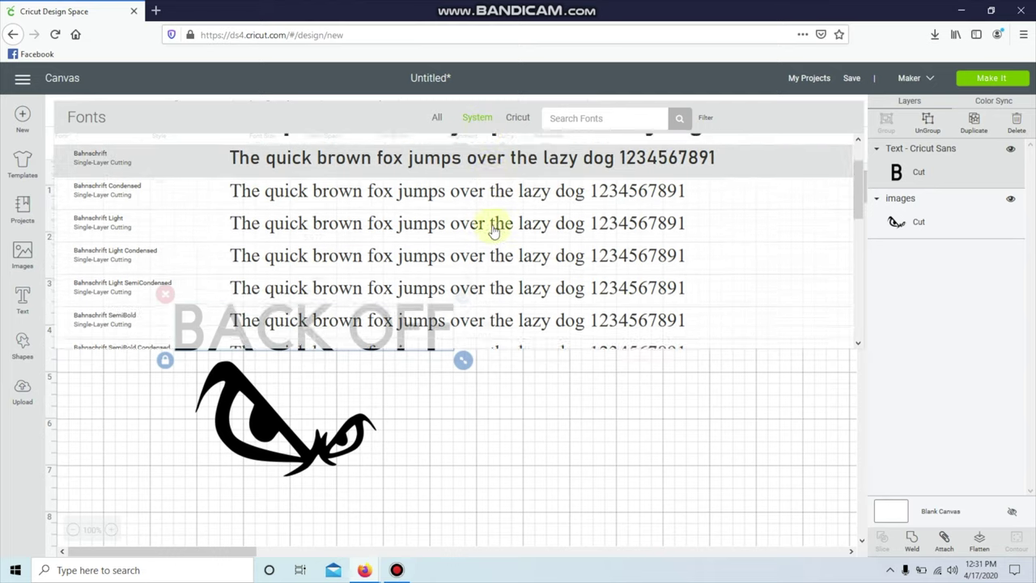
scroll(493, 231, down, 4)
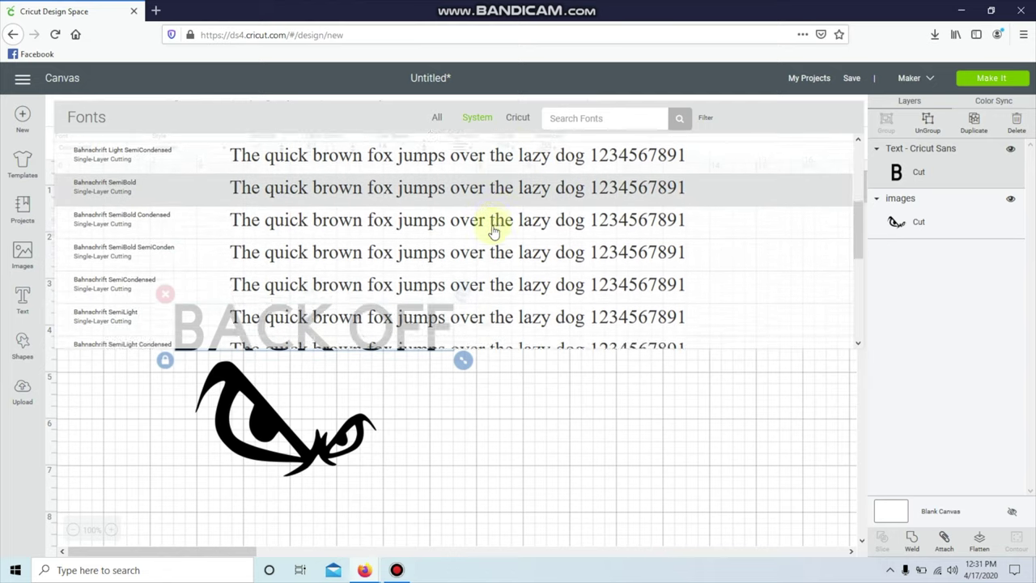
scroll(497, 234, down, 5)
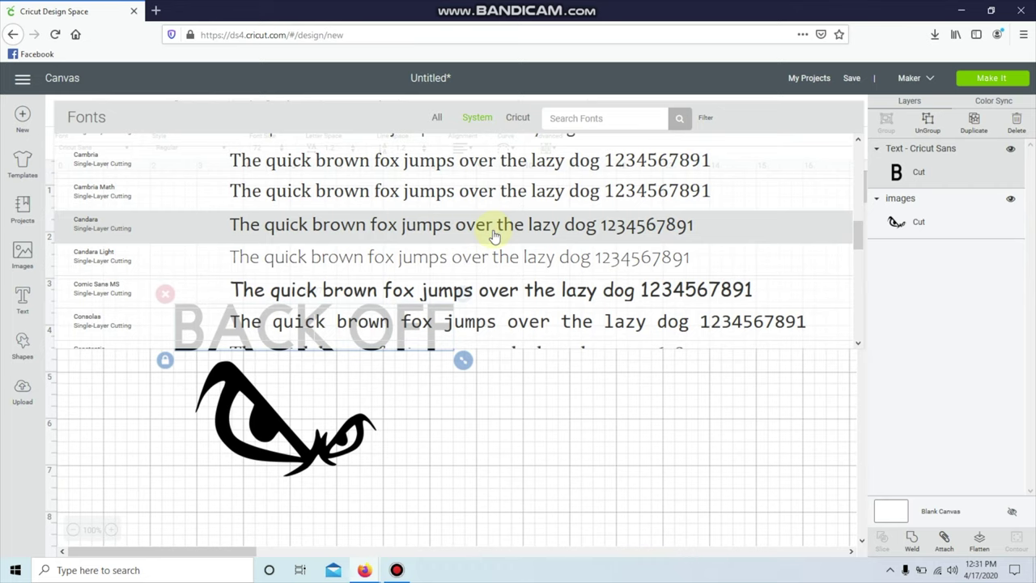
scroll(485, 233, down, 2)
scroll(481, 233, down, 5)
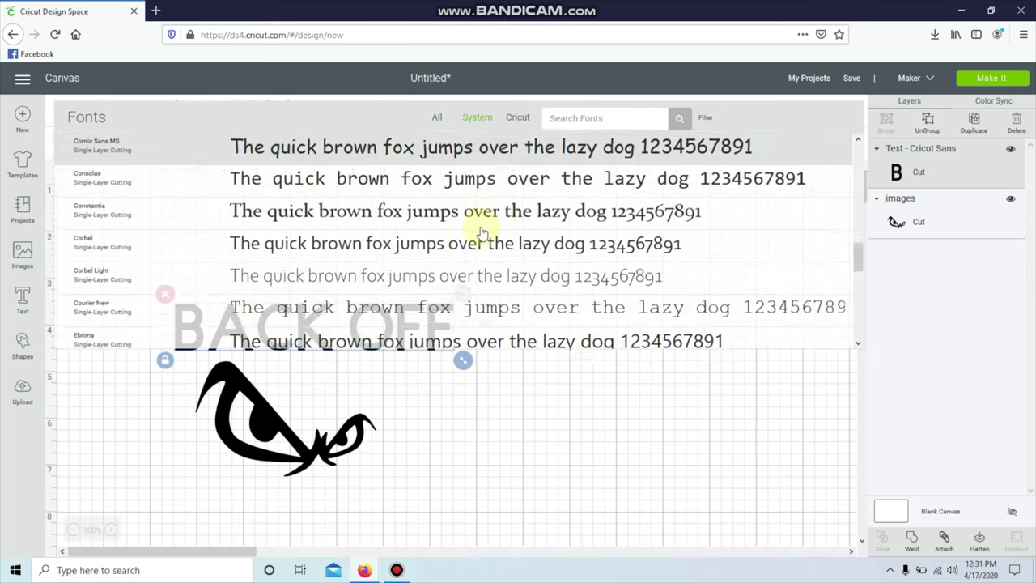
scroll(481, 228, down, 7)
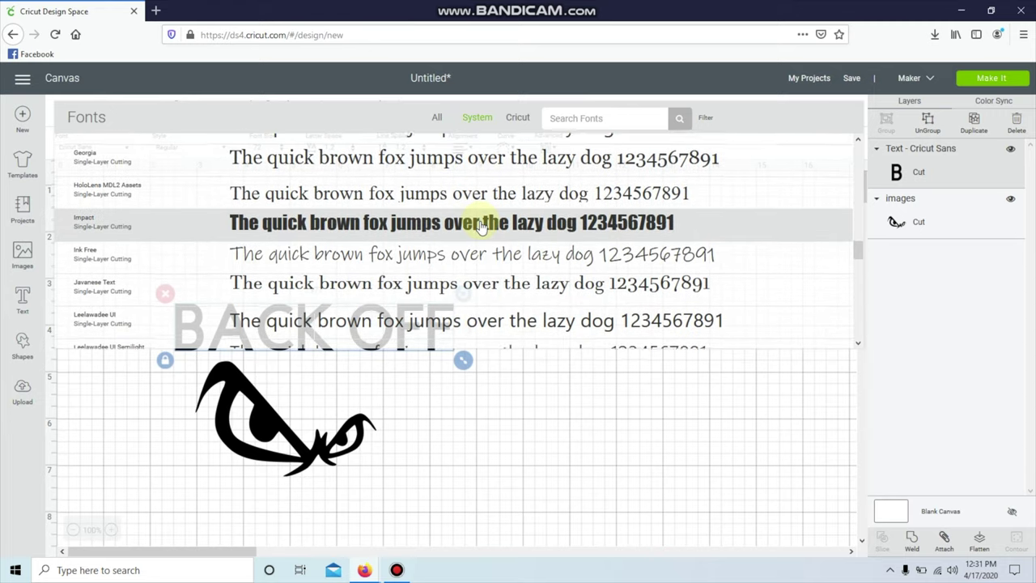
scroll(481, 228, down, 5)
scroll(481, 228, up, 9)
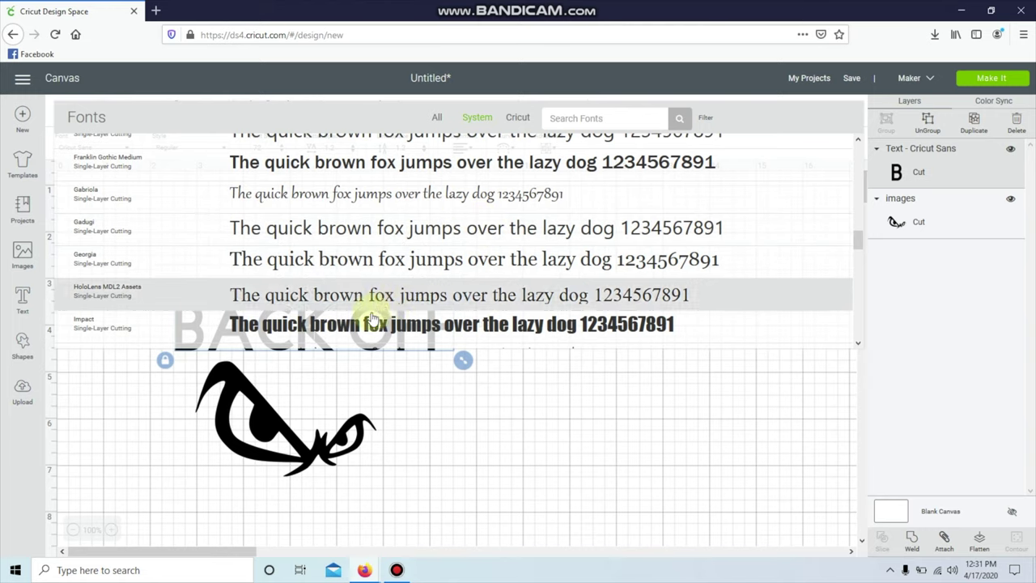
click(350, 324)
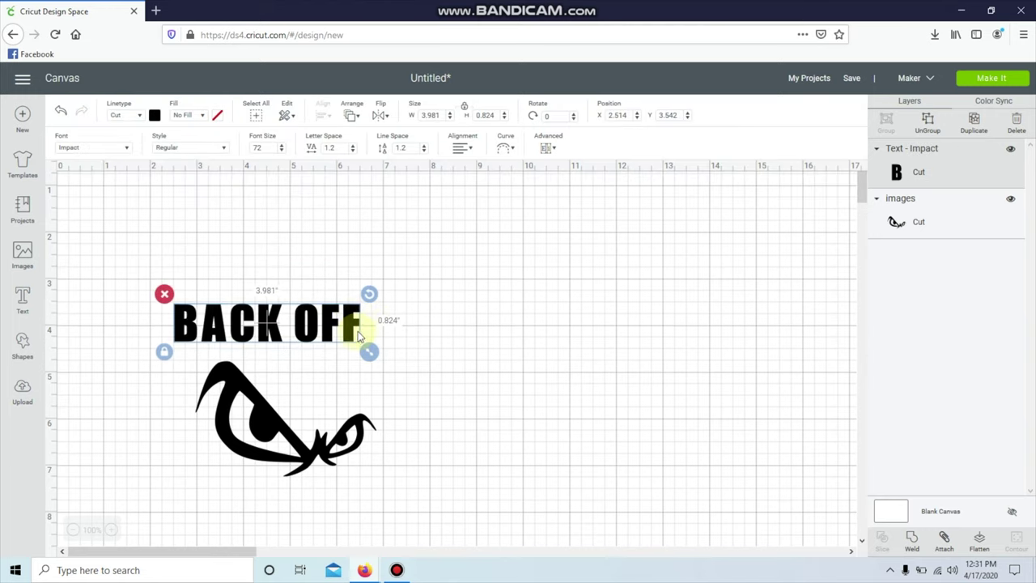
Shift BACK OFF right and down to X 3.069, Y 3.722 over the eyes
drag(357, 328, 382, 336)
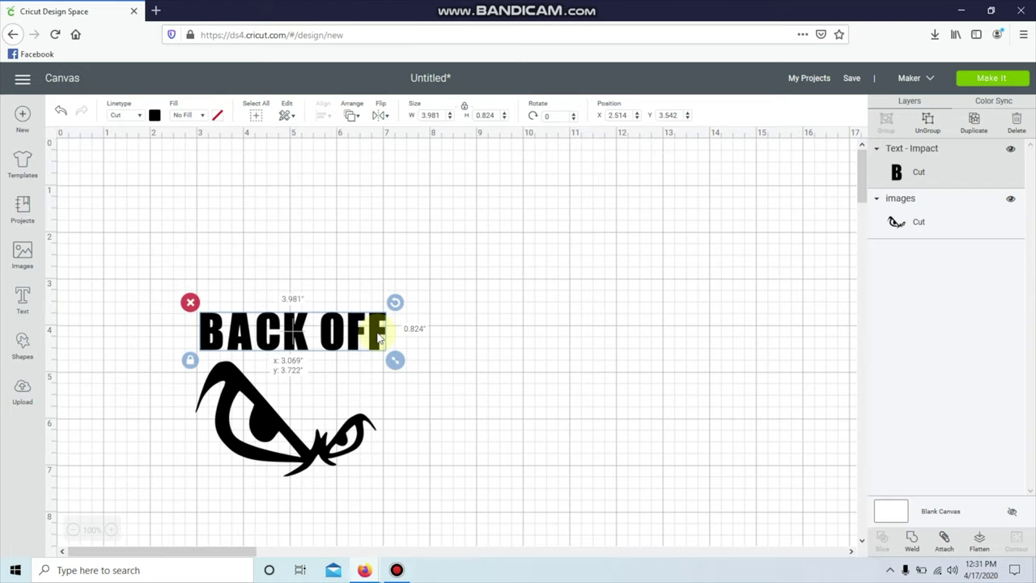
click(418, 421)
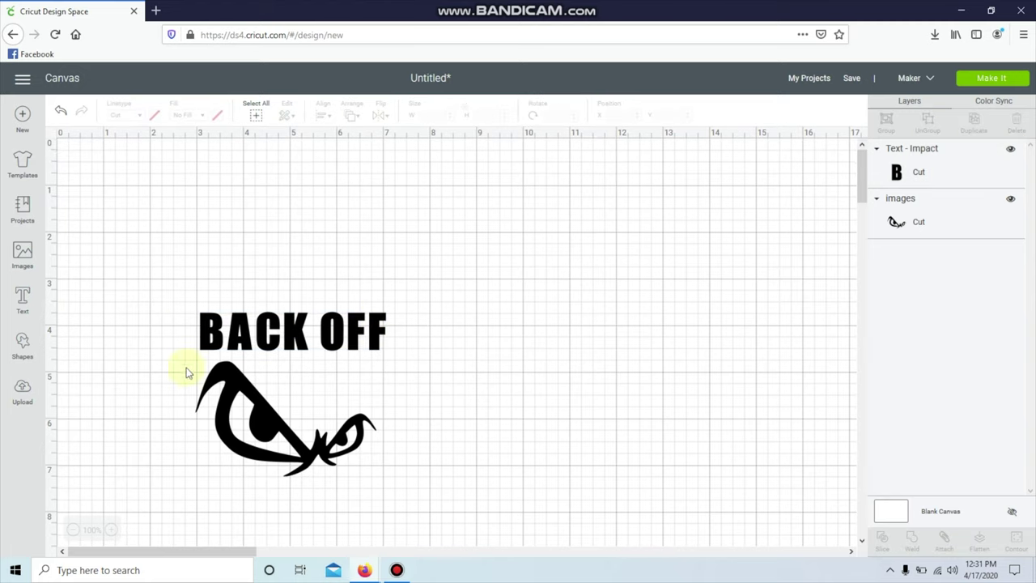
click(297, 327)
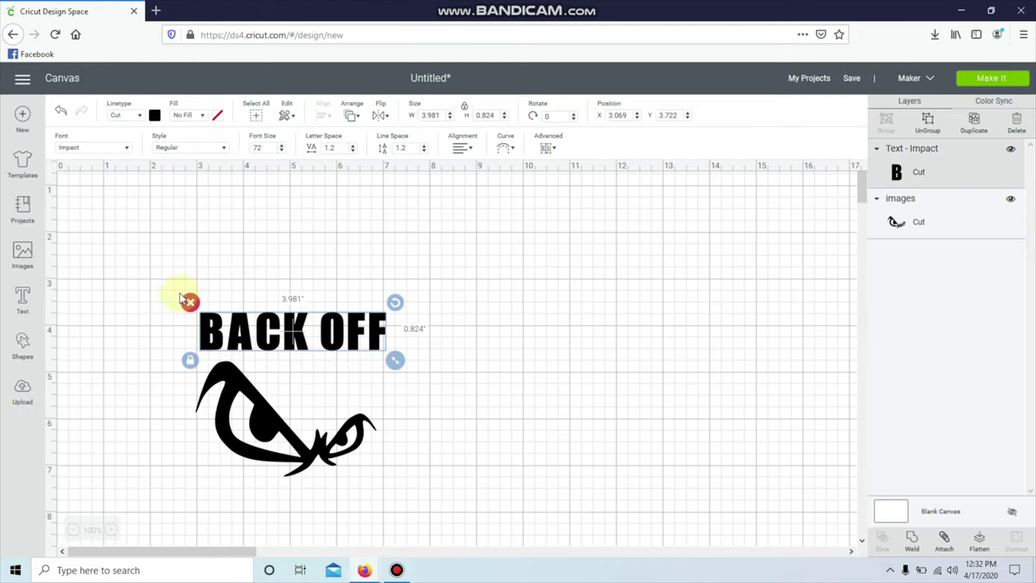
drag(162, 275, 499, 492)
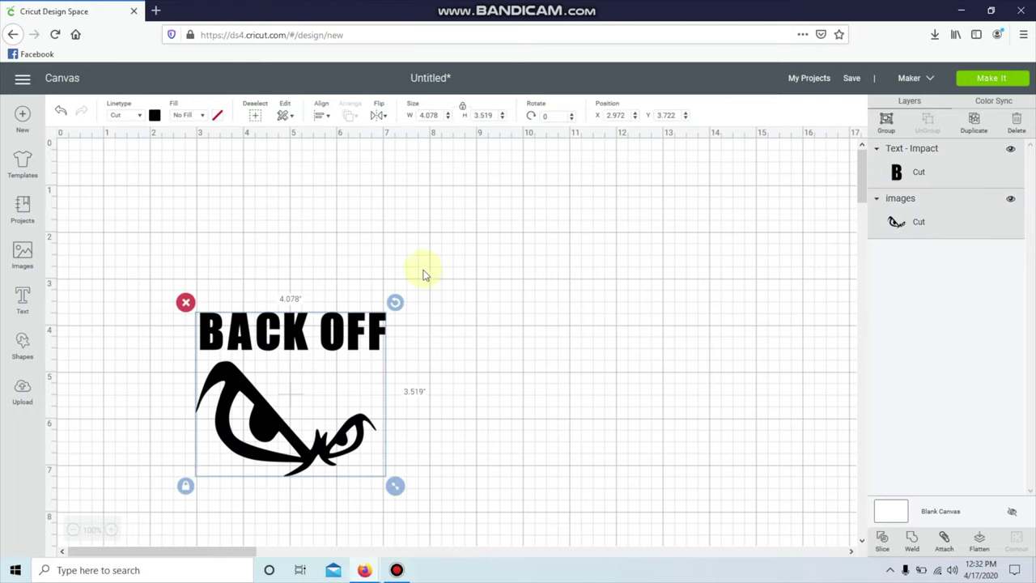
Unlock proportions and size the text and eyes together to 22 × 11.5 in
click(463, 108)
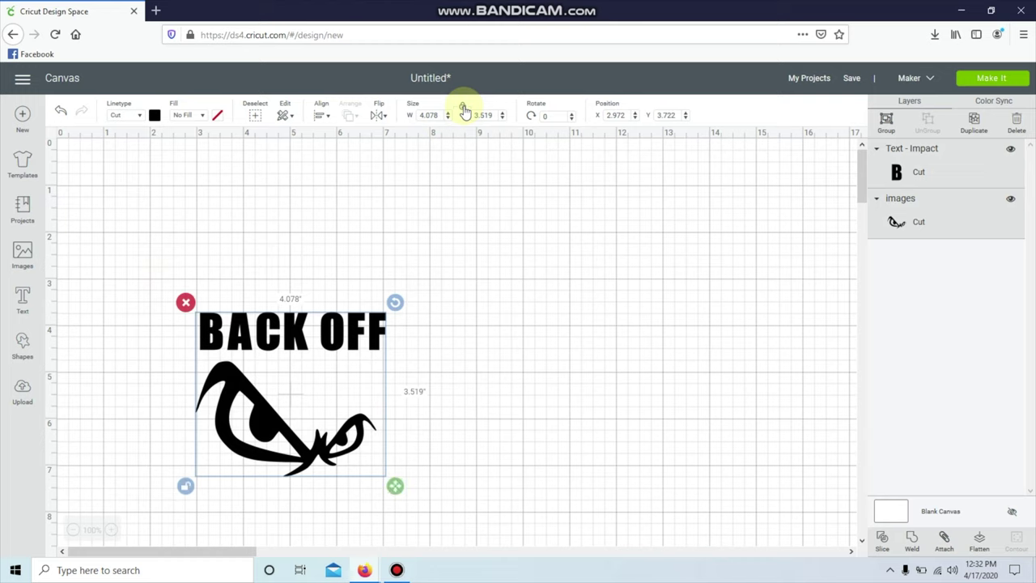
double_click(428, 115)
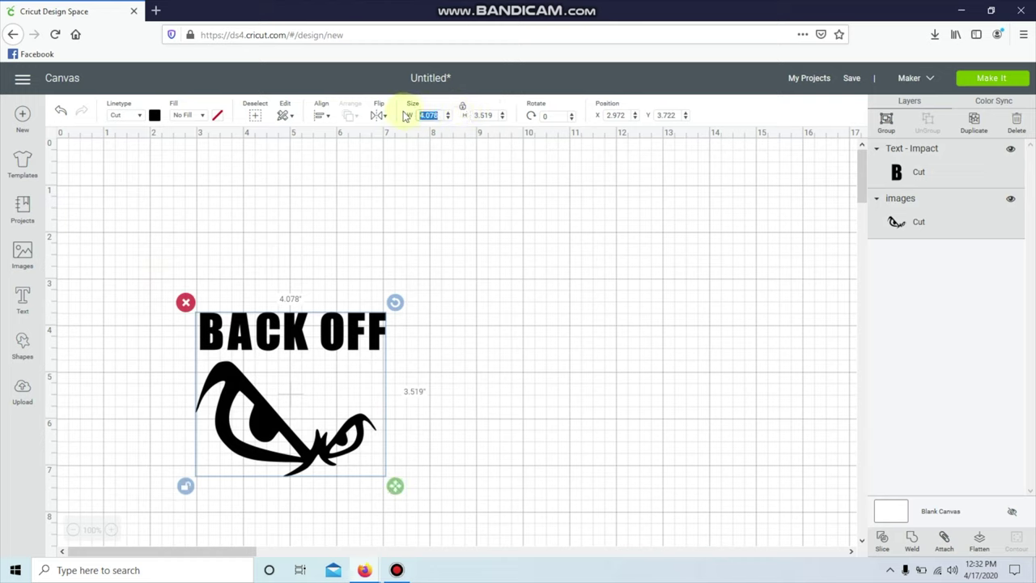
text(2.)
key(Tab)
text(11.5)
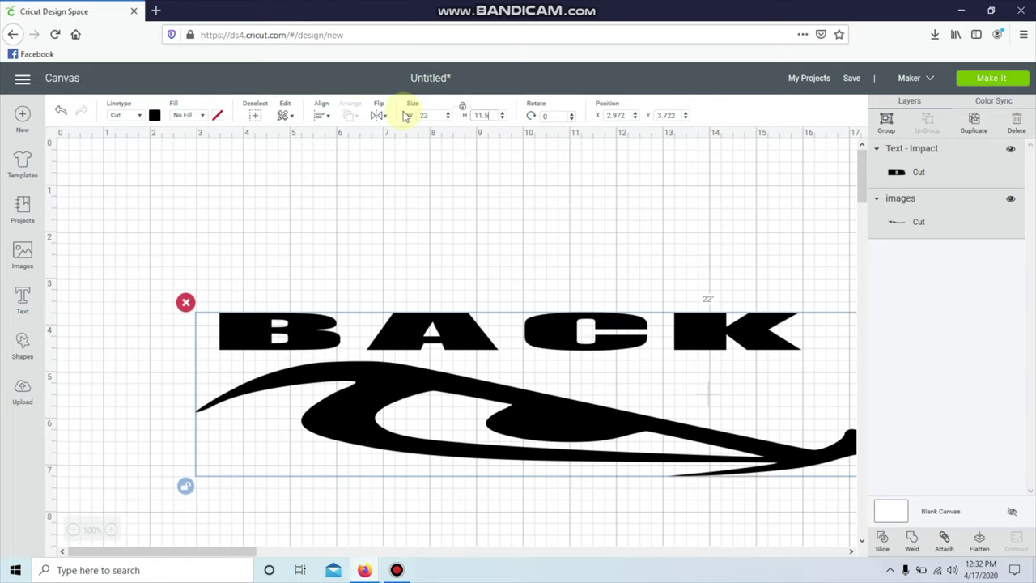
key(Return)
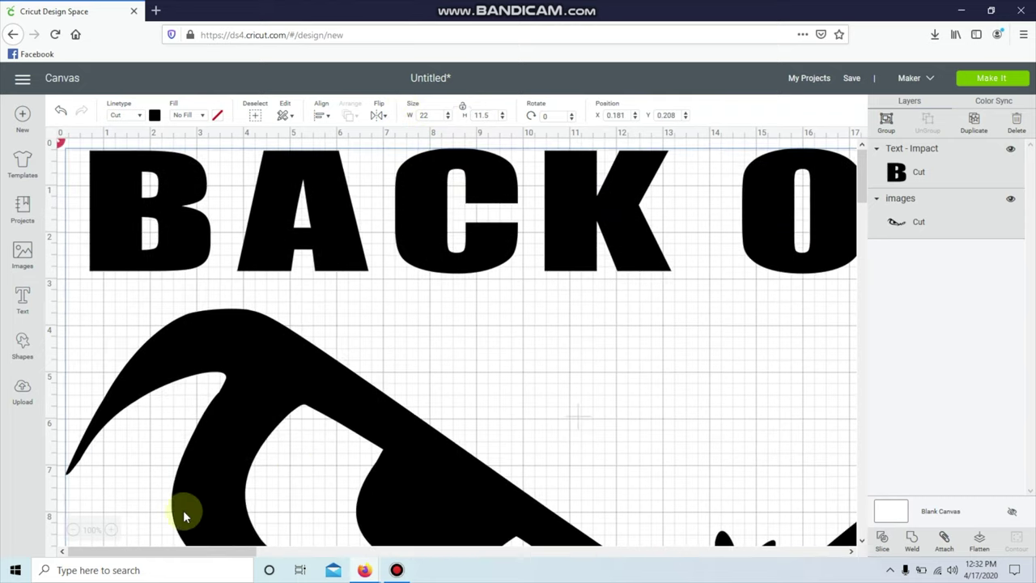
click(73, 530)
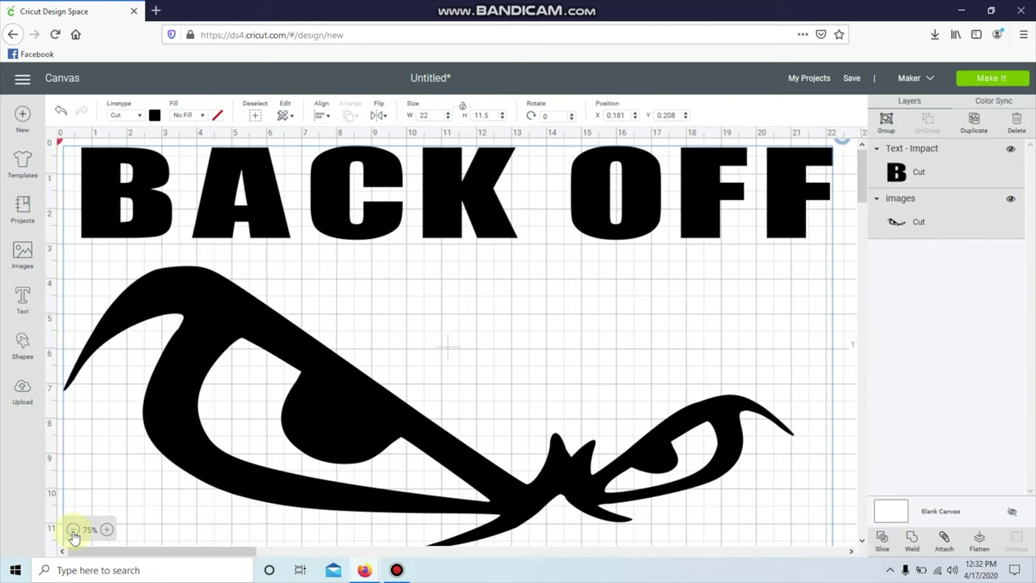
click(73, 530)
Shrink the angry eyes and tilt them to about 351° under the text
drag(324, 208, 425, 219)
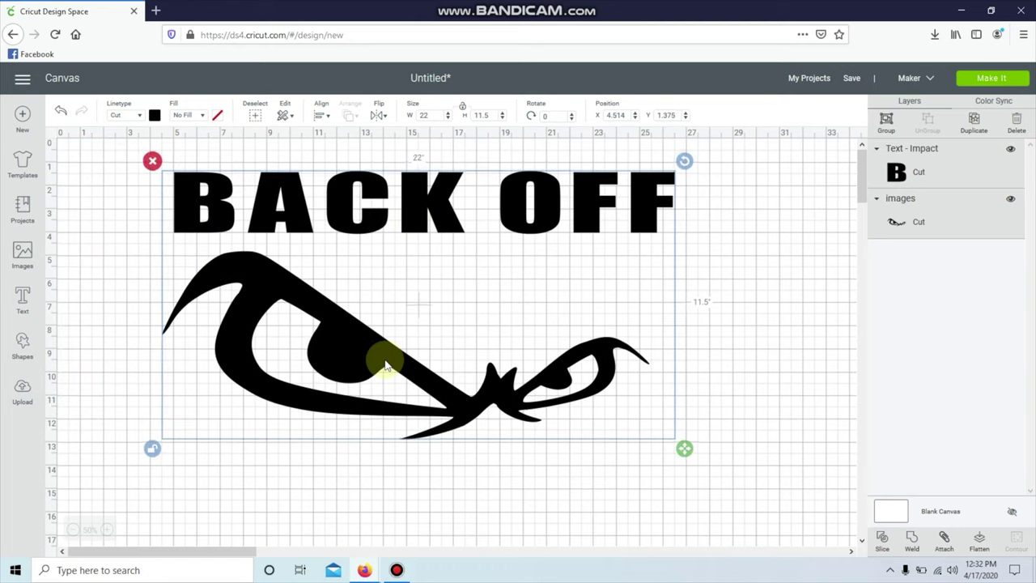
click(452, 494)
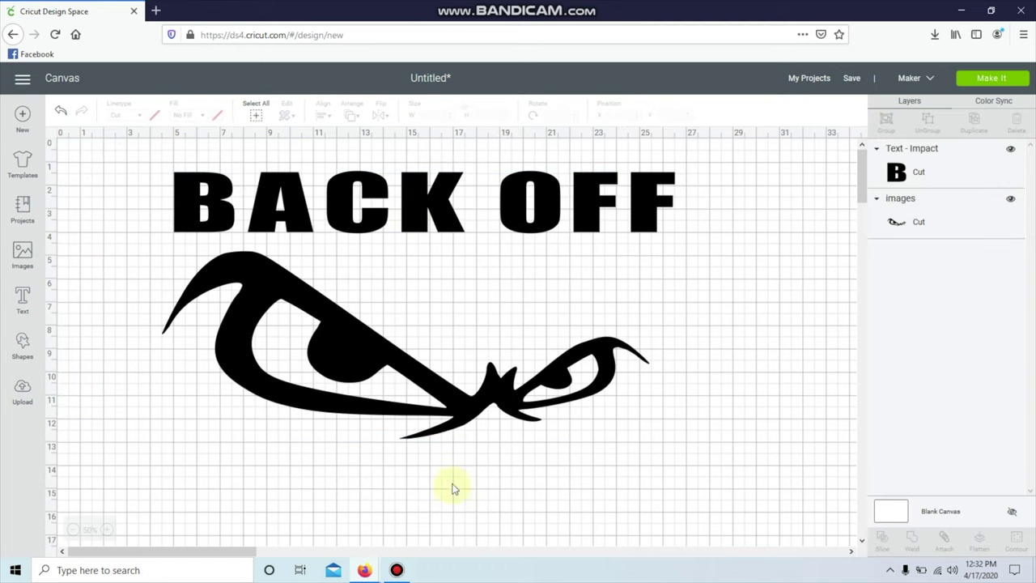
click(450, 422)
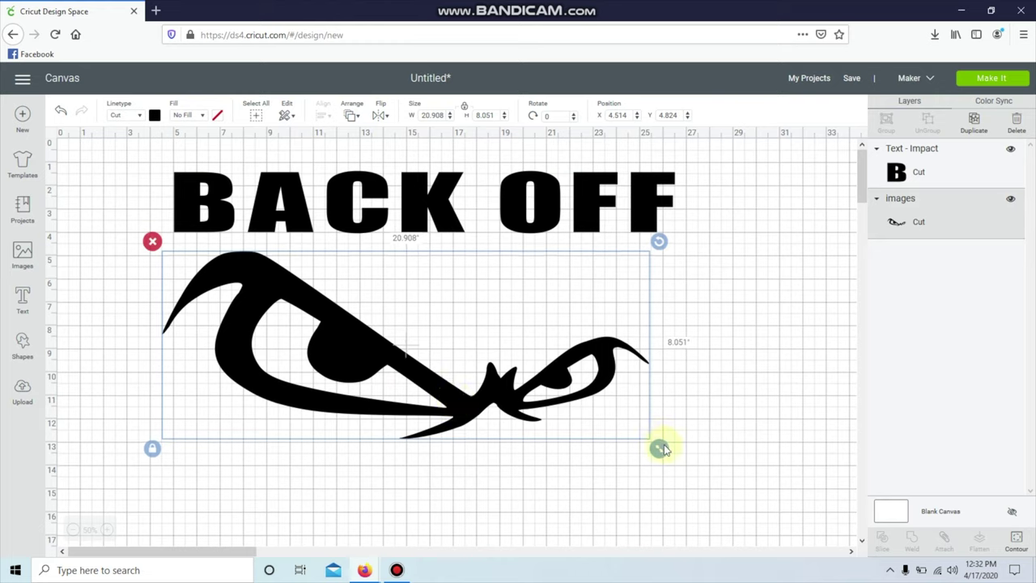
drag(659, 448, 625, 427)
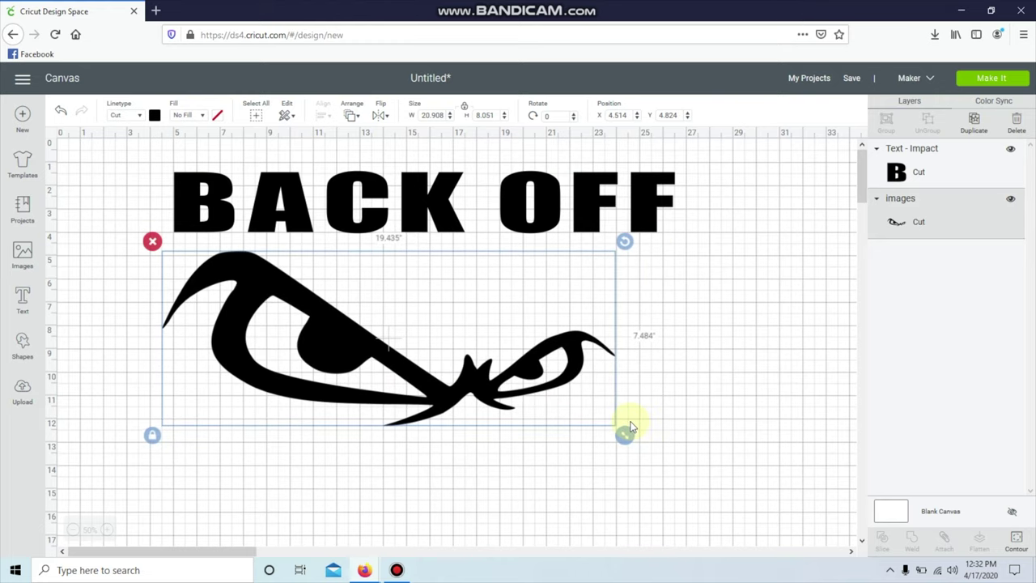
drag(625, 246, 621, 225)
drag(568, 336, 583, 313)
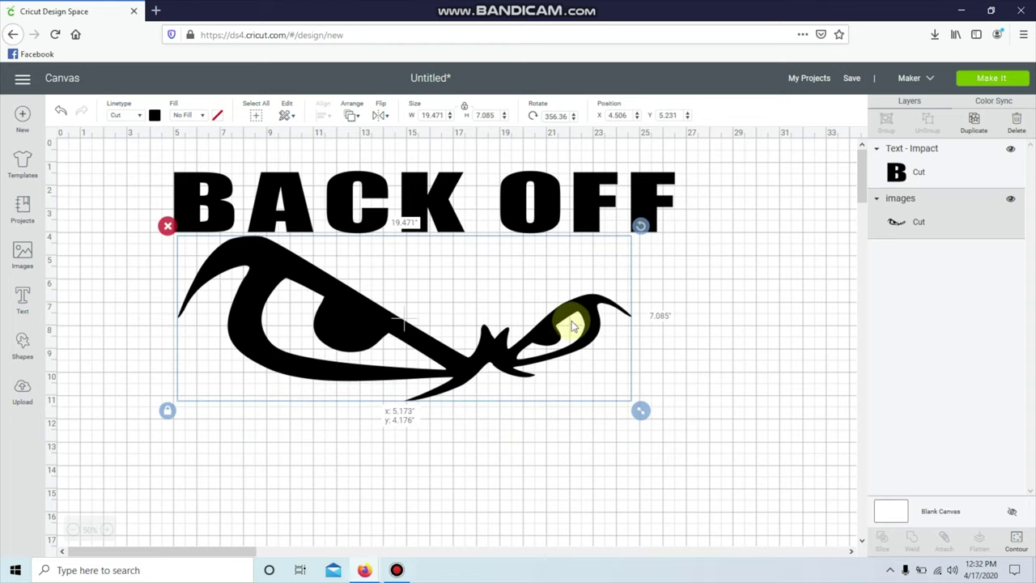
drag(639, 219, 631, 204)
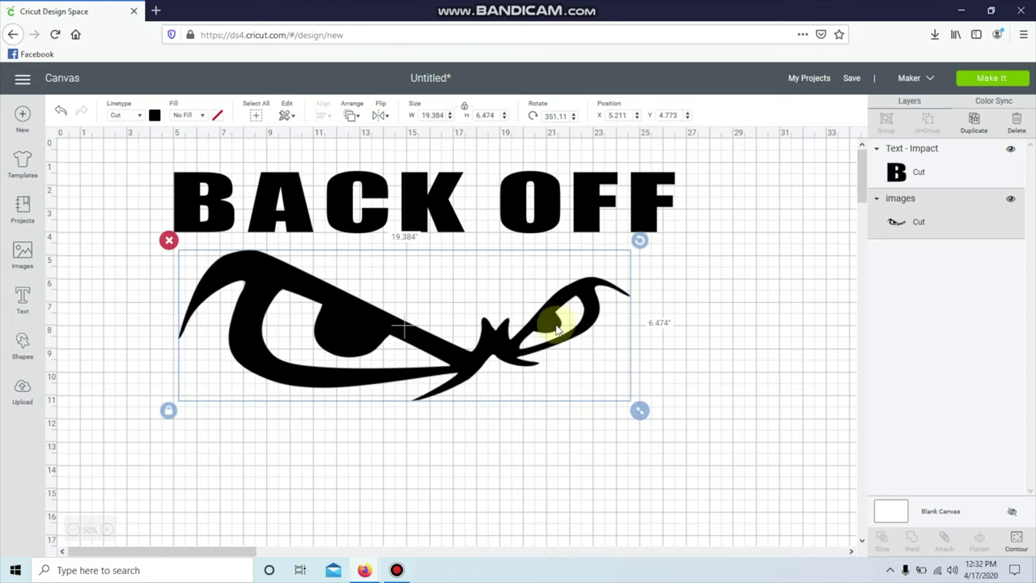
drag(551, 319, 548, 305)
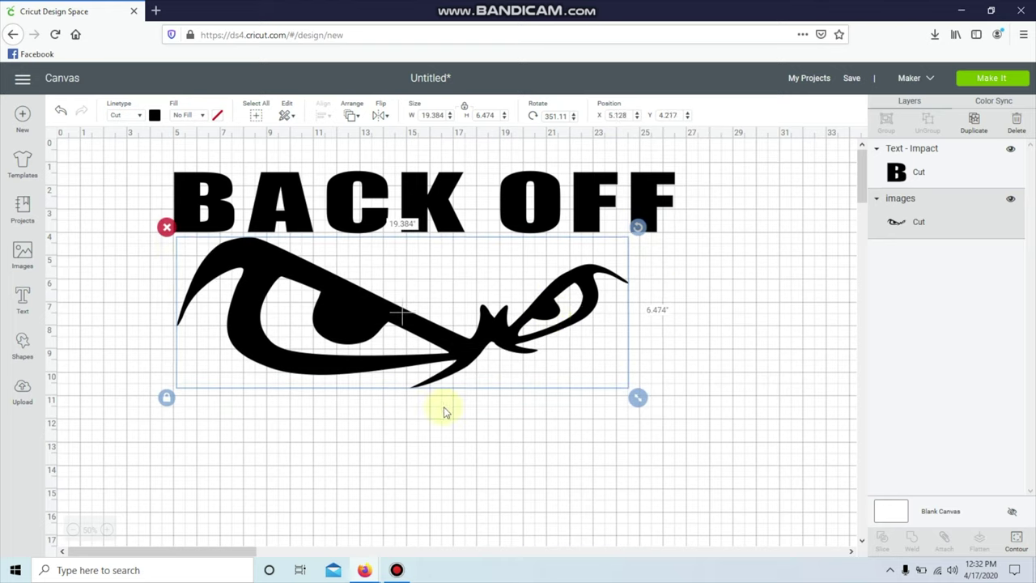
Nudge the eyes slightly lower to X 5.128, Y 4.217 beneath BACK OFF
click(460, 432)
click(386, 313)
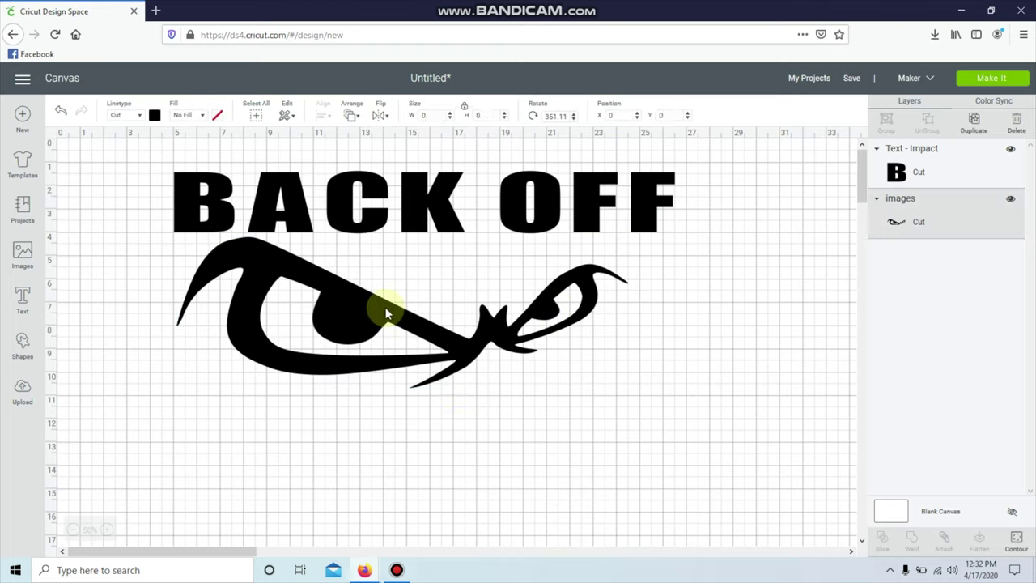
drag(386, 313, 388, 317)
click(386, 446)
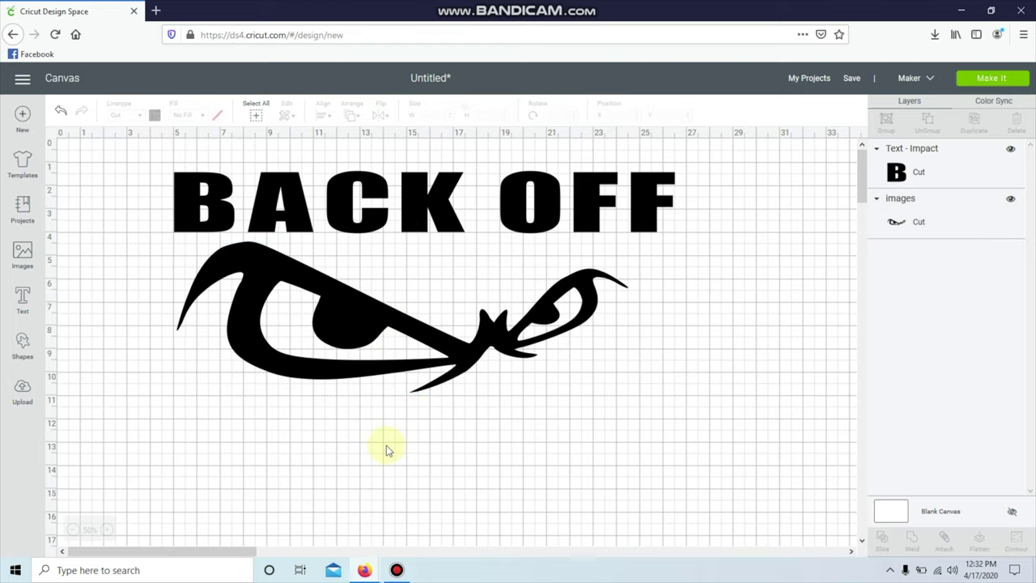
click(417, 207)
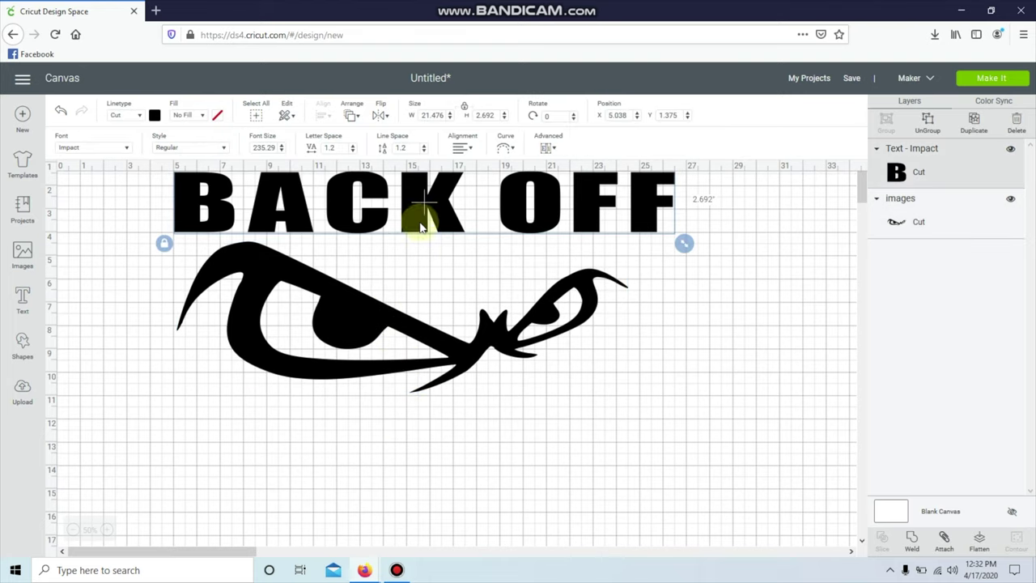
Unlock the text proportions, stretch BACK OFF taller, and move the eyes down below it
drag(686, 243, 695, 256)
click(164, 244)
drag(692, 247, 694, 268)
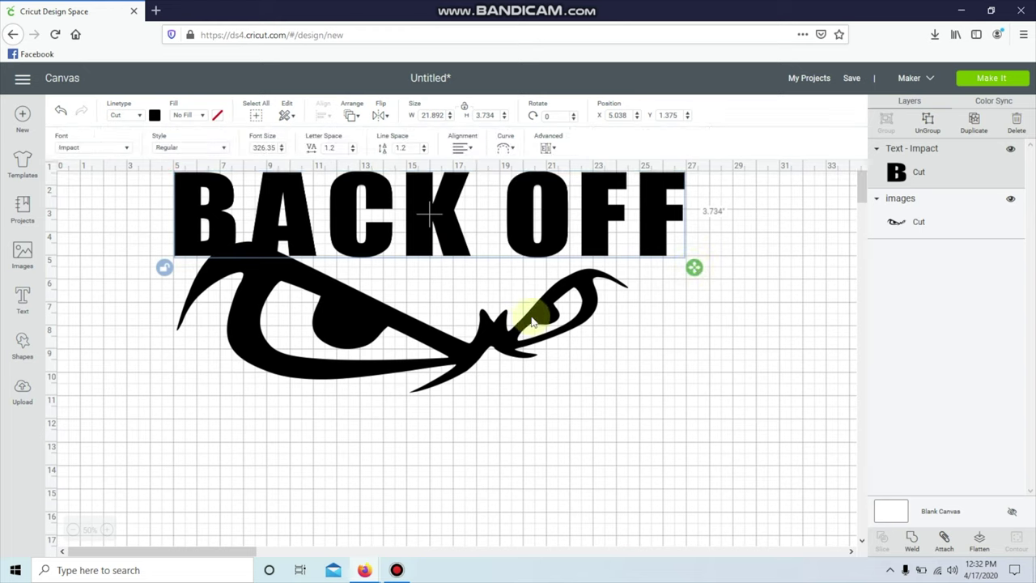
drag(492, 324, 513, 347)
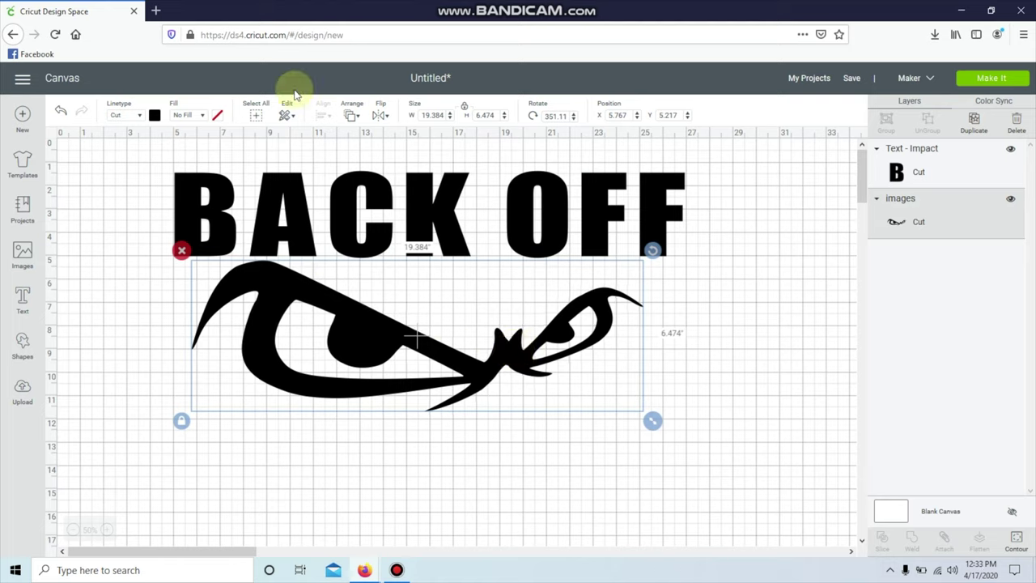
Select all and resize the whole design to 22 × 11.5 in, proportions unlocked
click(256, 115)
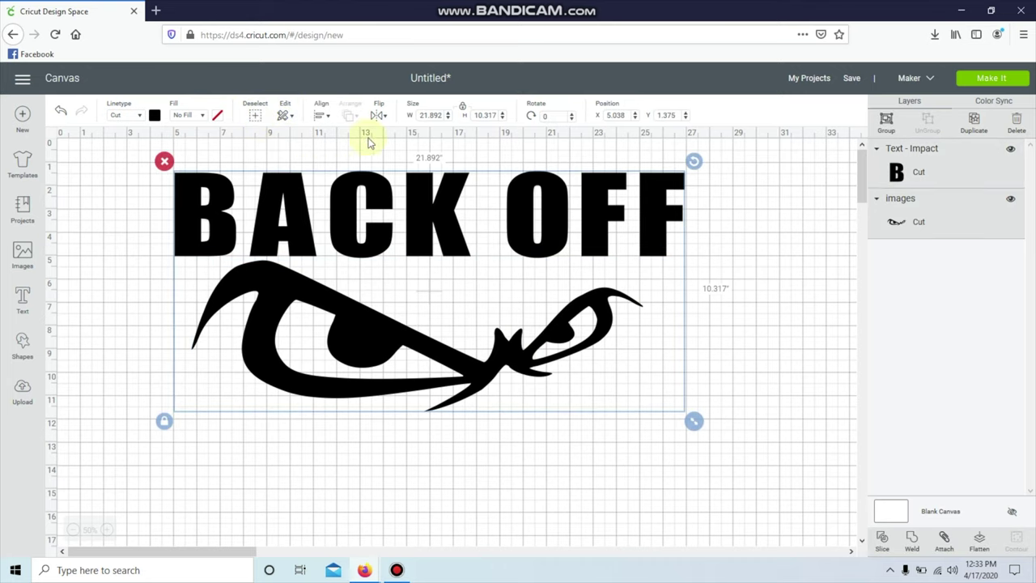
click(462, 107)
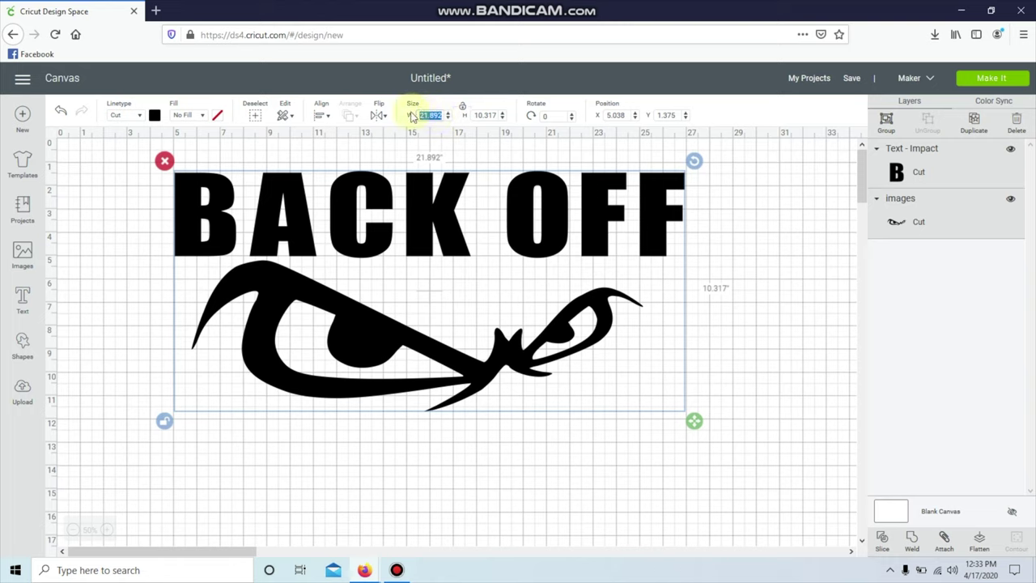
key(Tab)
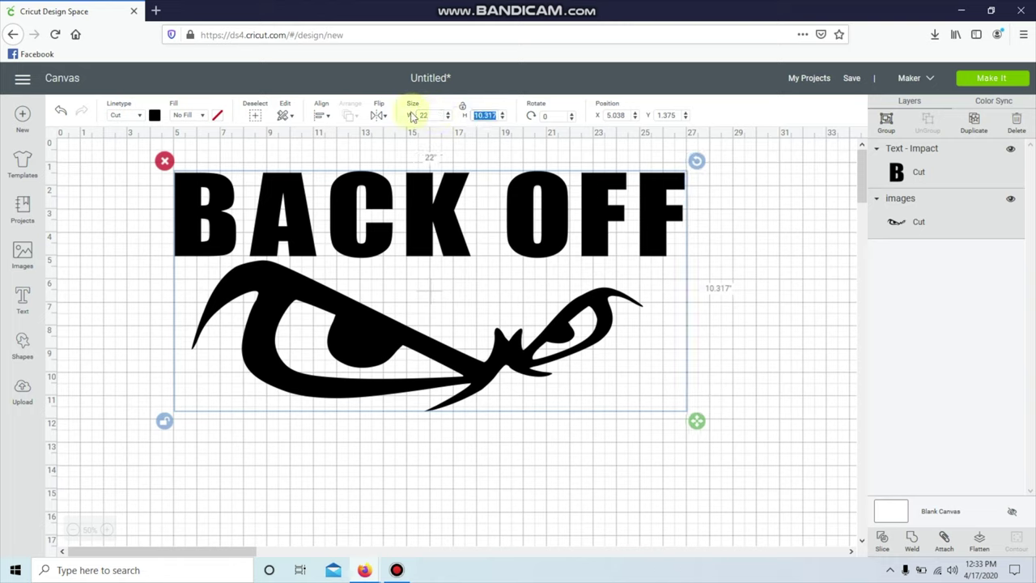
text(11.5)
key(Return)
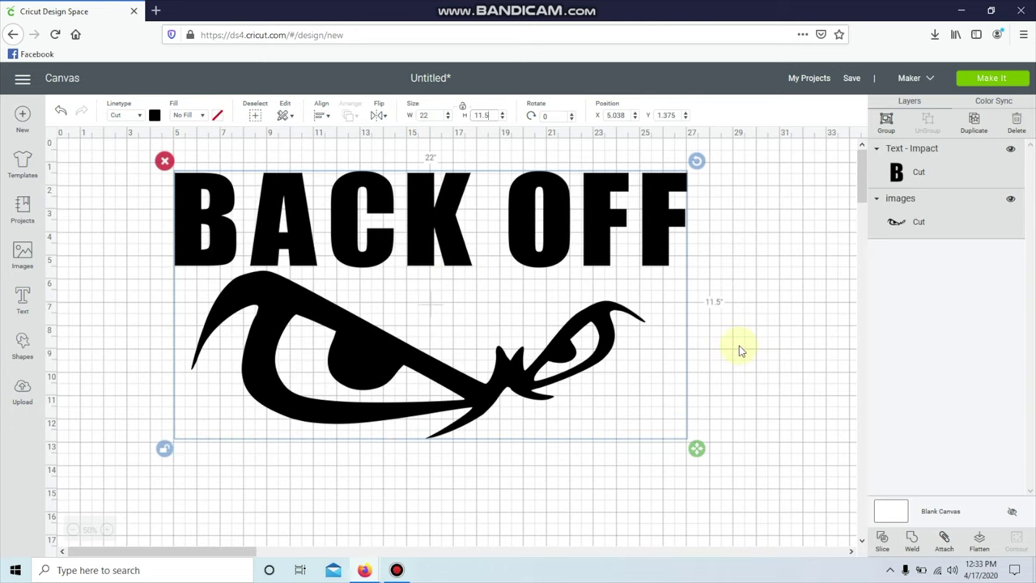
click(722, 370)
click(603, 383)
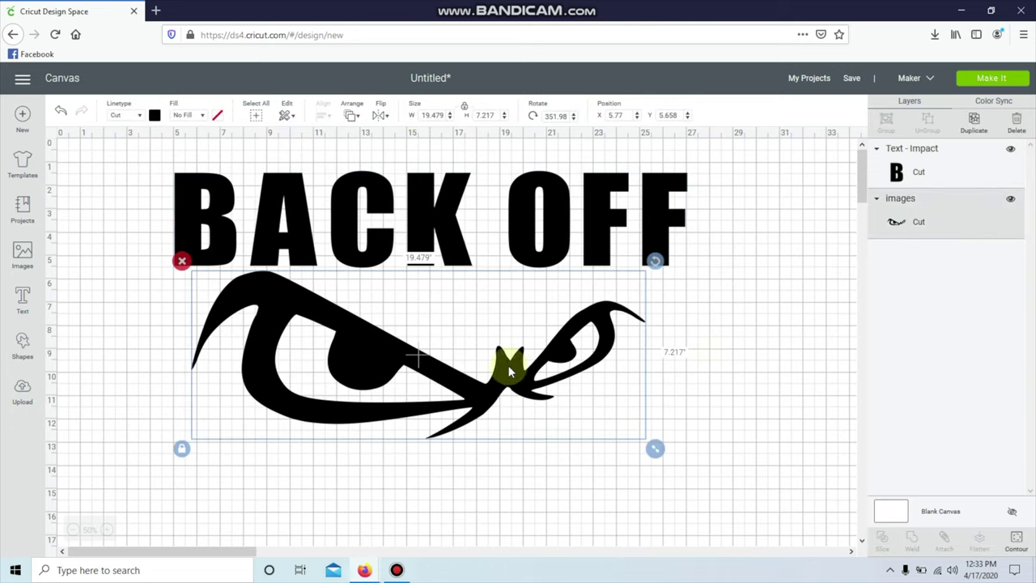
click(124, 215)
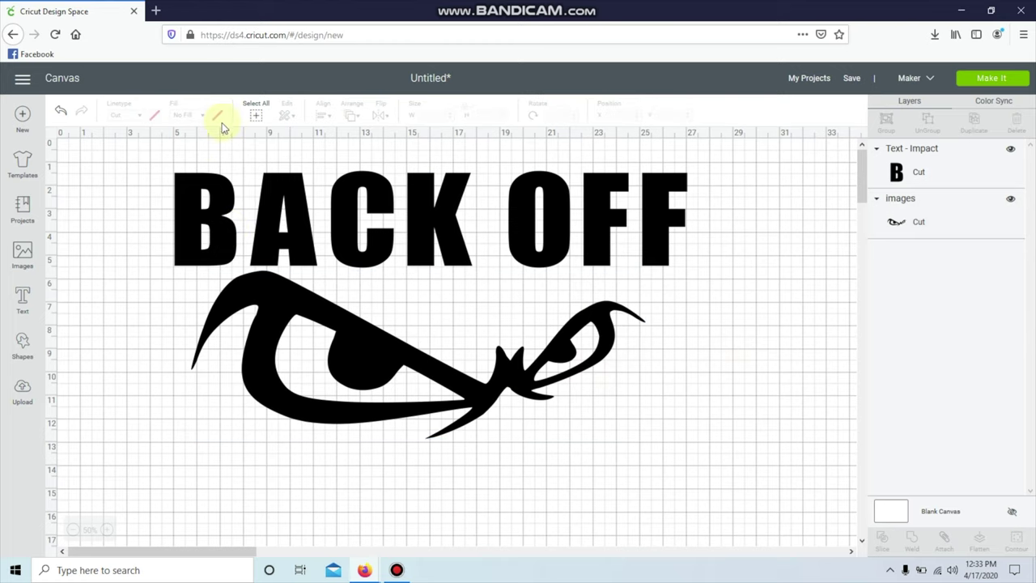
click(257, 117)
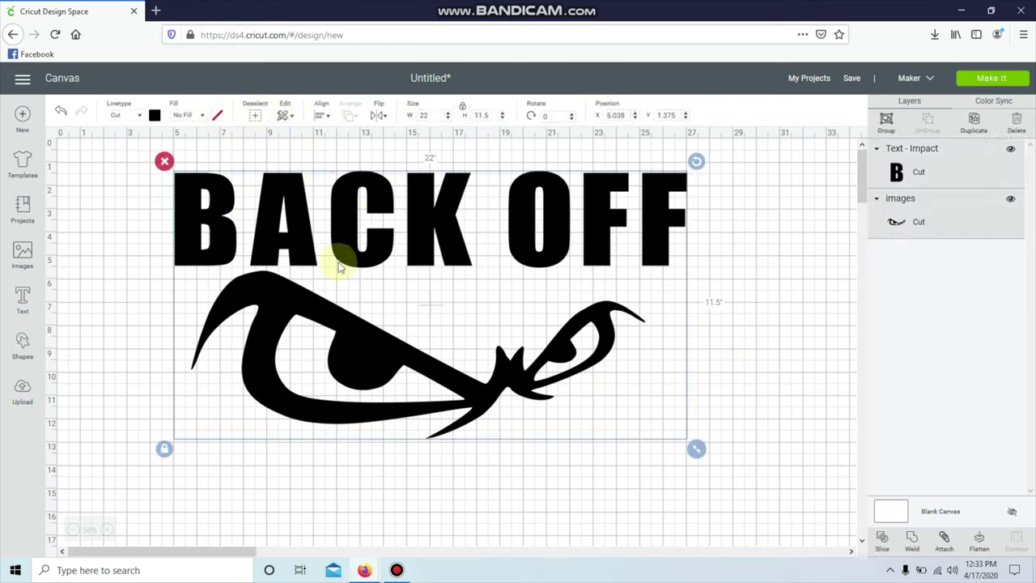
Apply Center Horizontally to the text and eyes, then Attach them into one group
click(322, 117)
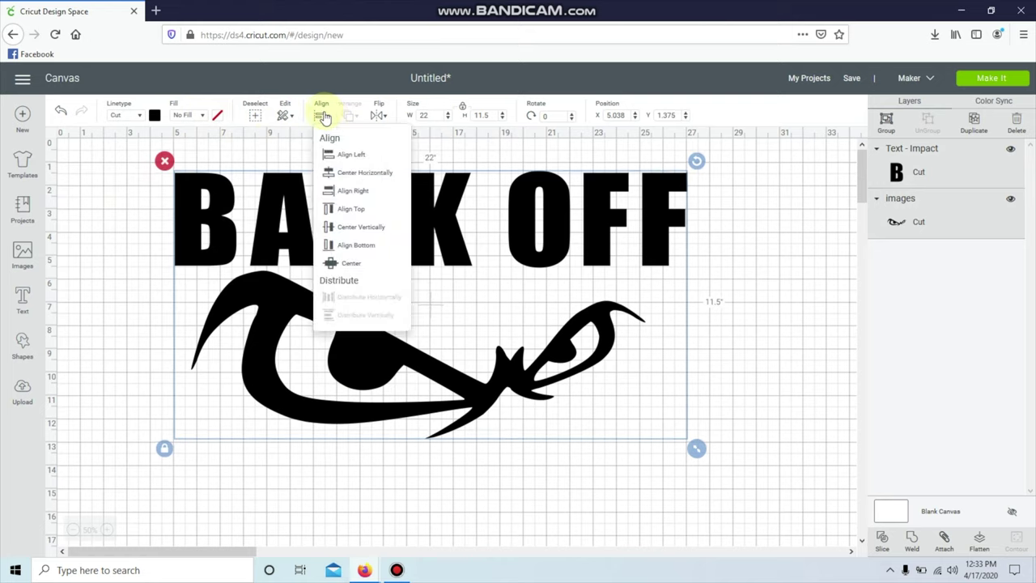
click(346, 173)
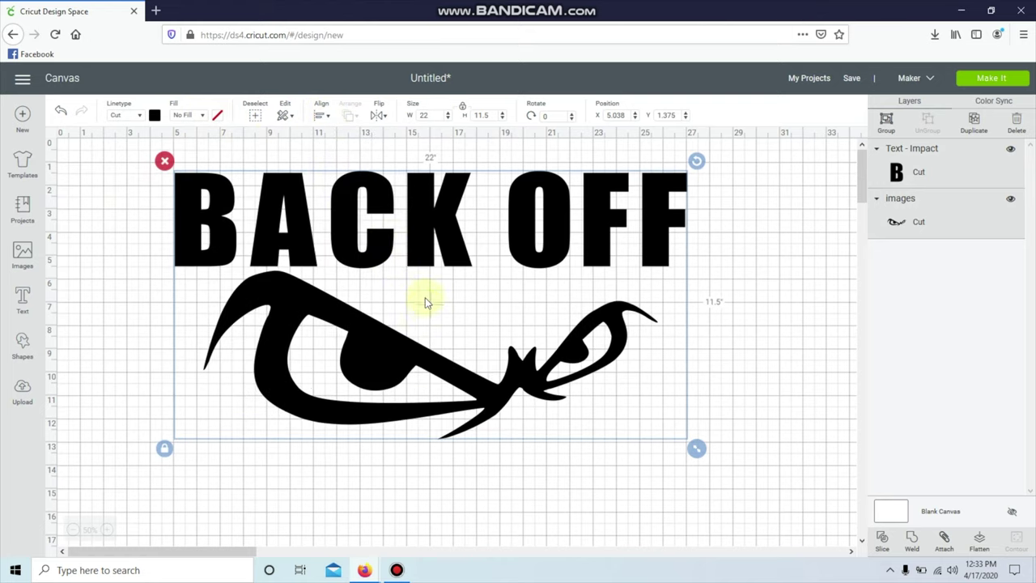
click(735, 314)
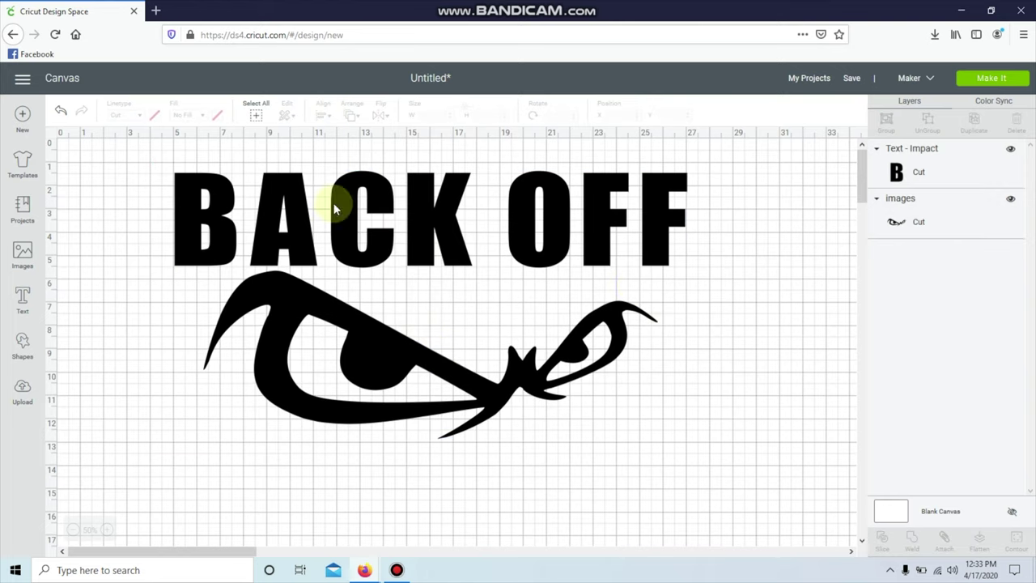
click(253, 110)
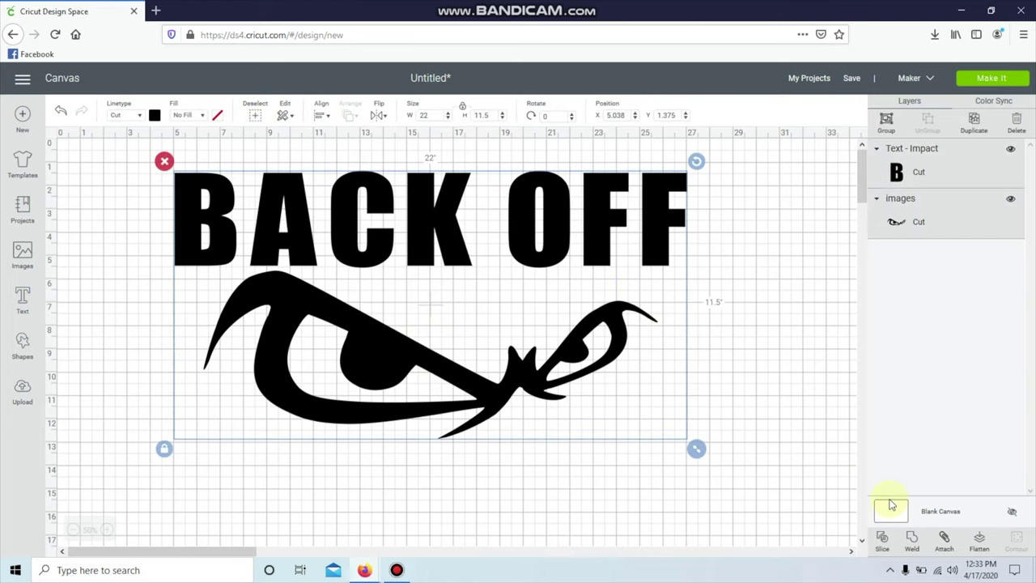
click(944, 548)
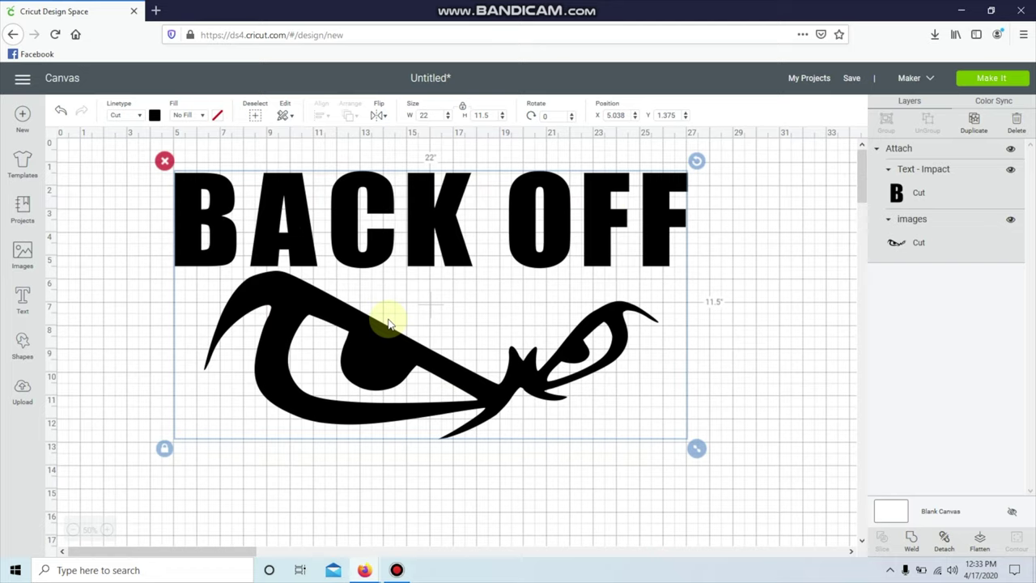
Send the design to Make It, accept the 12 × 24 in mat, and continue
click(996, 77)
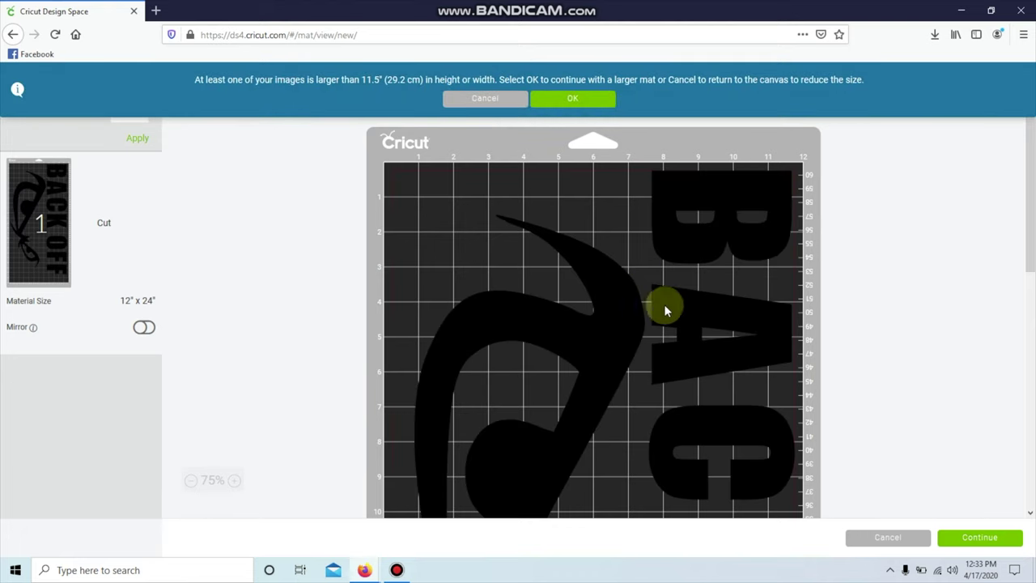
scroll(647, 281, down, 5)
scroll(649, 283, up, 5)
click(567, 101)
scroll(703, 300, down, 2)
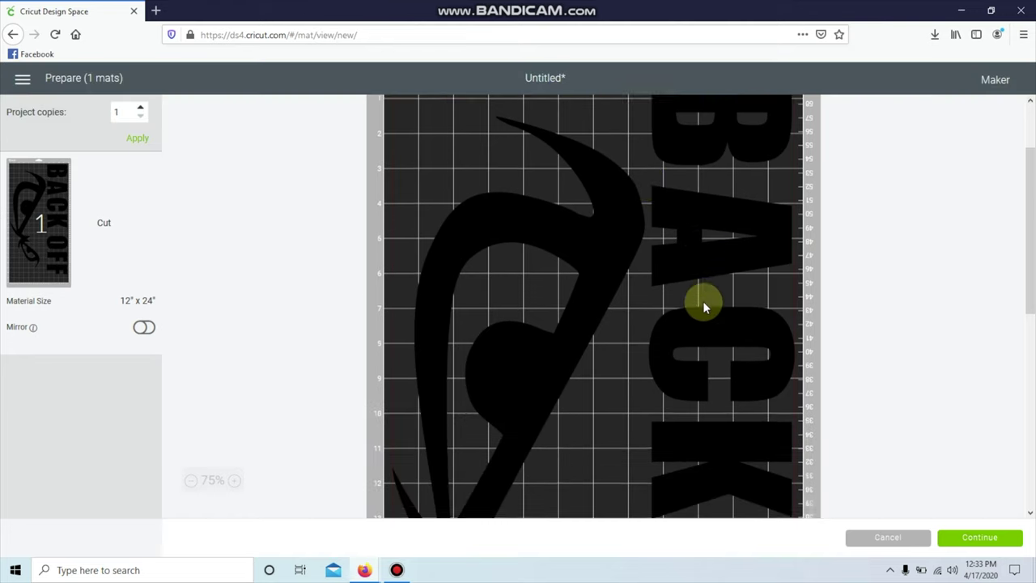
scroll(703, 300, down, 6)
click(973, 537)
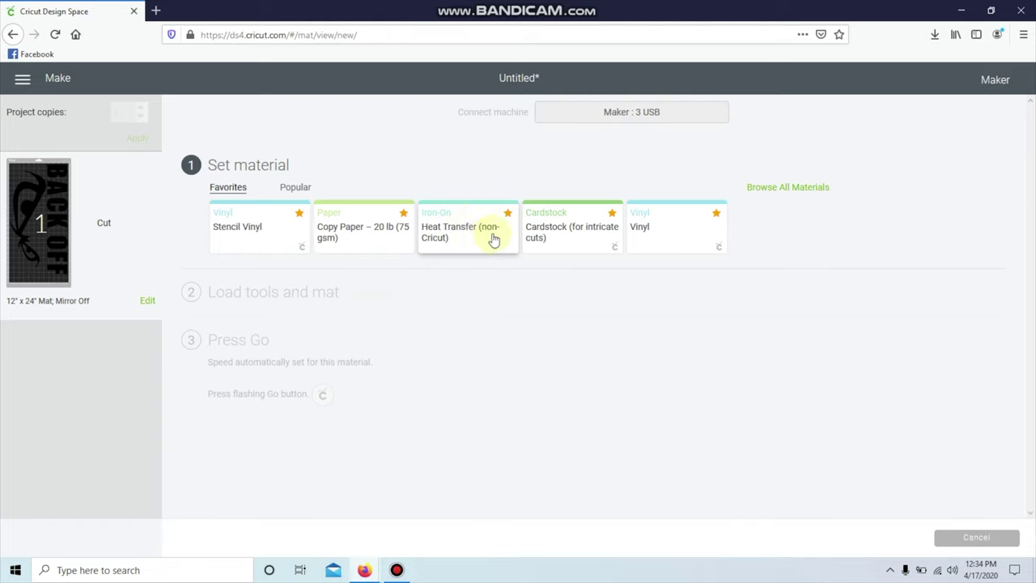
Choose Stencil Vinyl as the cutting material for the connected Maker
click(275, 232)
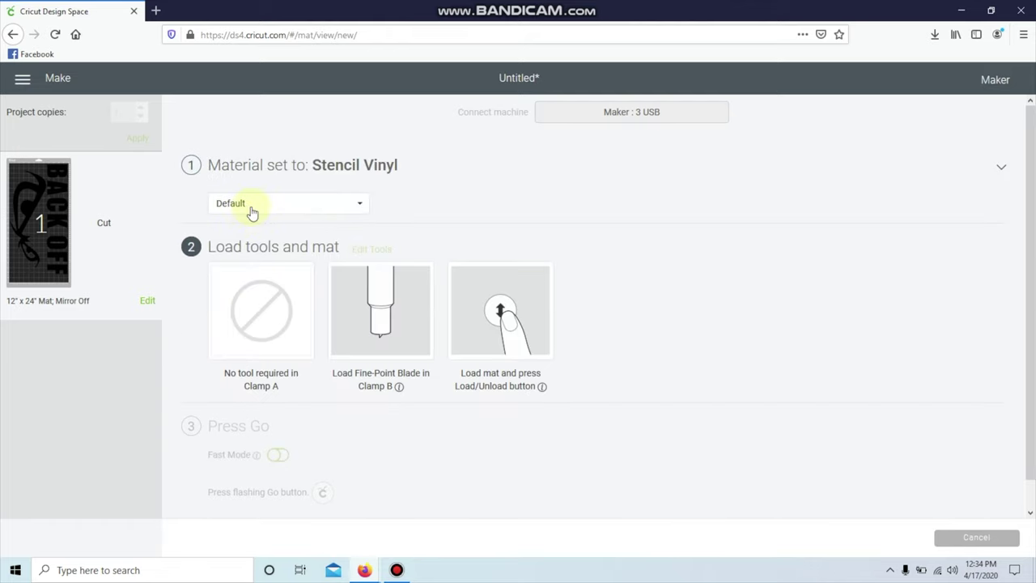